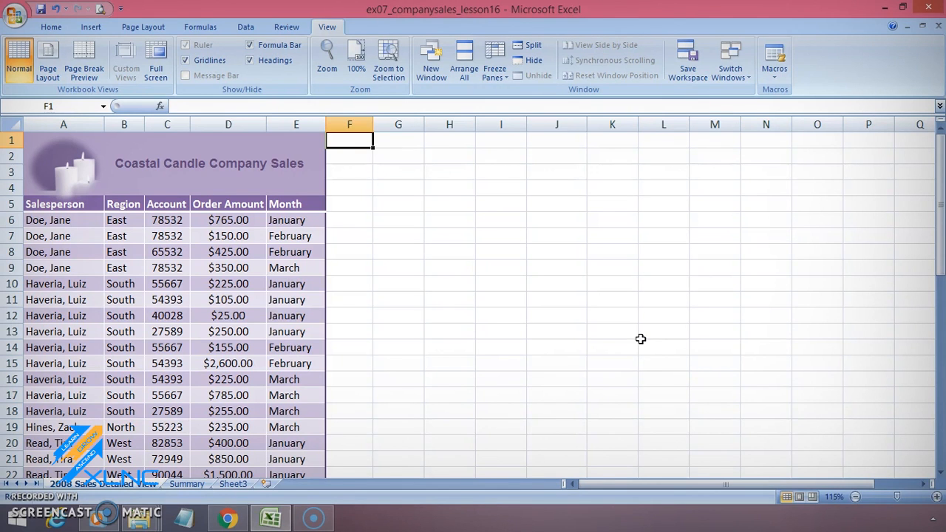
# - Insert a 2-D clustered column chart from the range A1:D9 on the Summary sheet
pyautogui.click(177, 485)
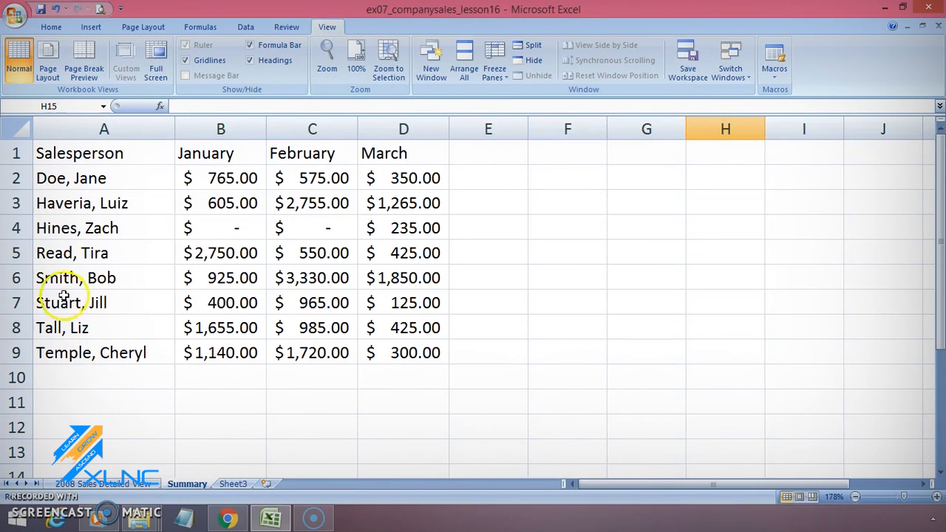
pyautogui.click(118, 153)
pyautogui.moveTo(118, 153); pyautogui.dragTo(421, 348)
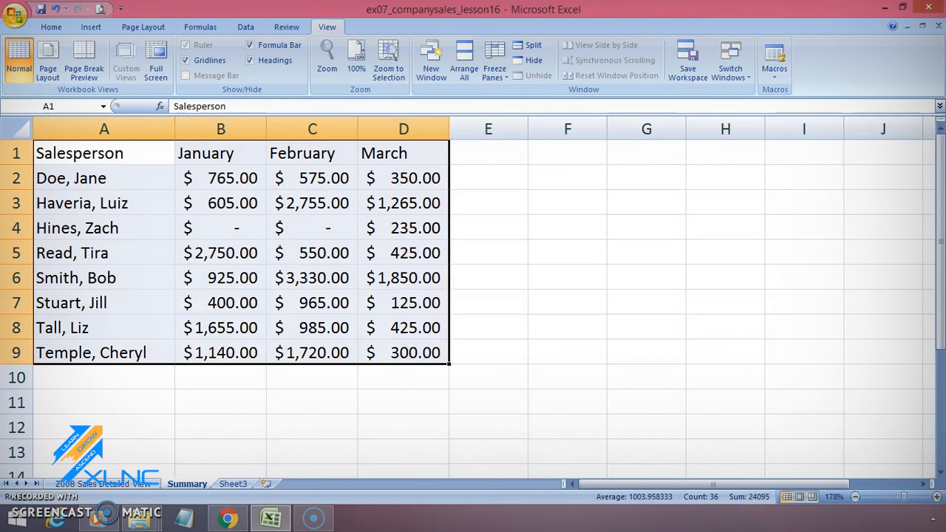
pyautogui.click(89, 27)
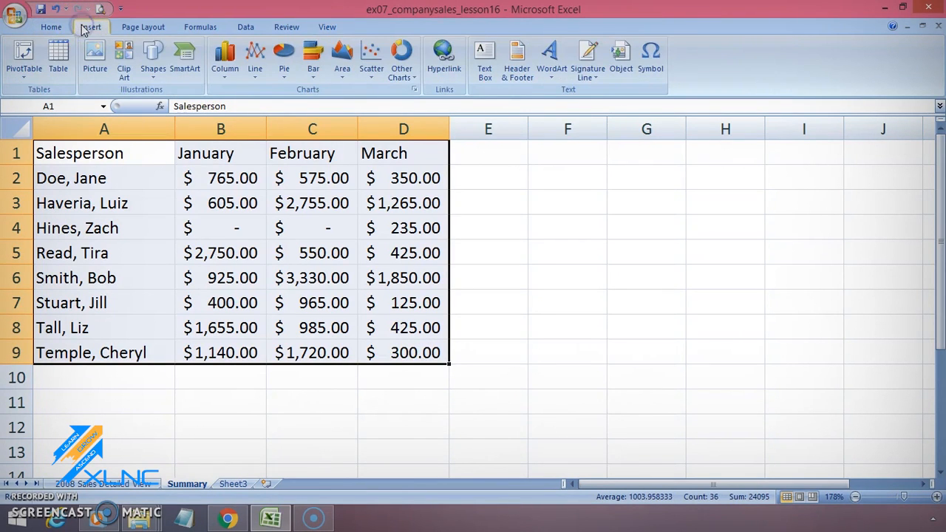
pyautogui.click(88, 29)
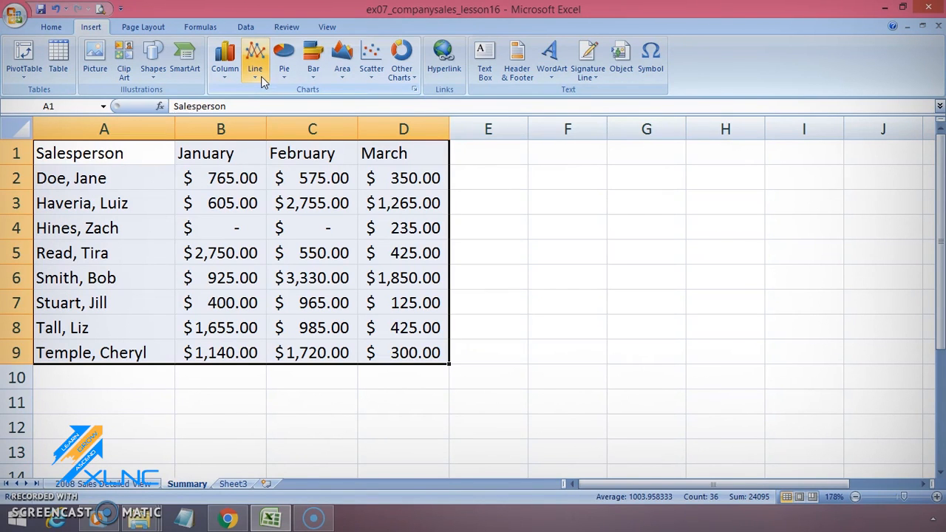
pyautogui.hotkey('ctrl', 'pagedown')
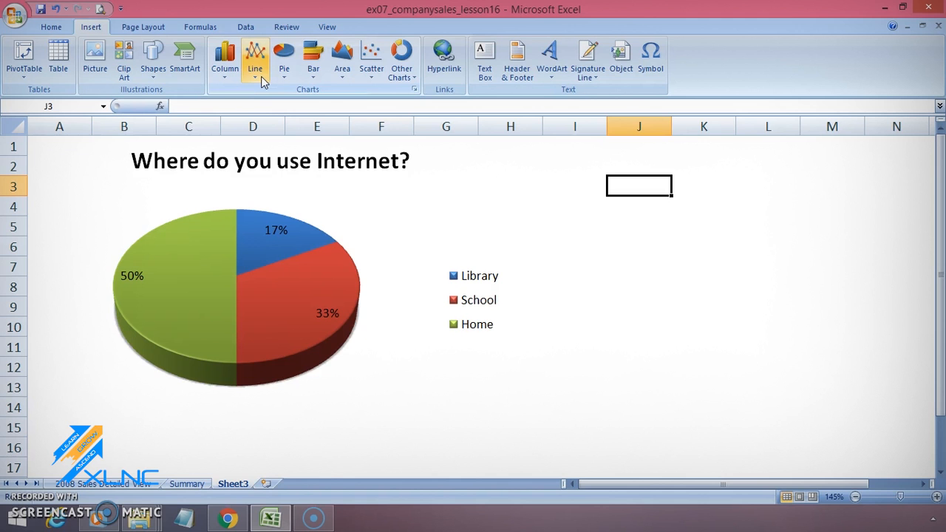
pyautogui.hotkey('ctrl', 'pageup')
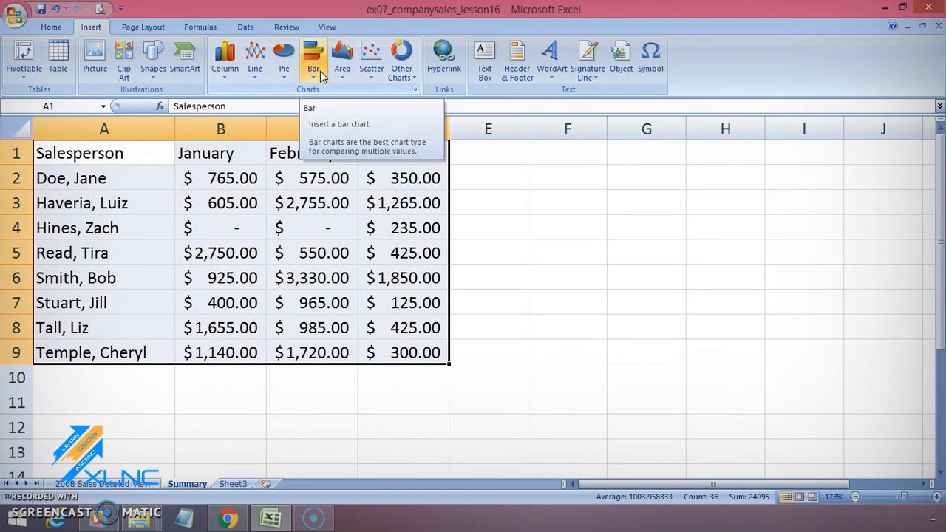
pyautogui.click(412, 86)
pyautogui.click(356, 90)
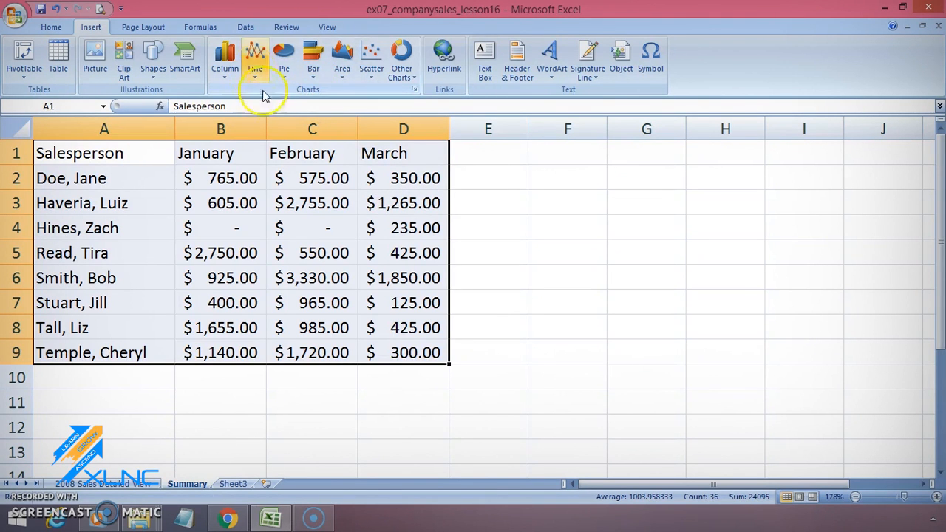
pyautogui.click(229, 74)
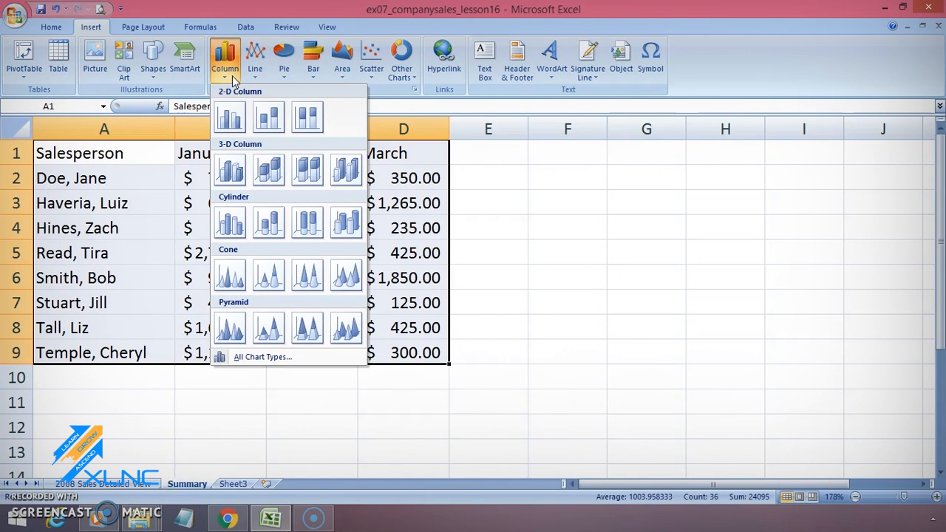
pyautogui.click(230, 118)
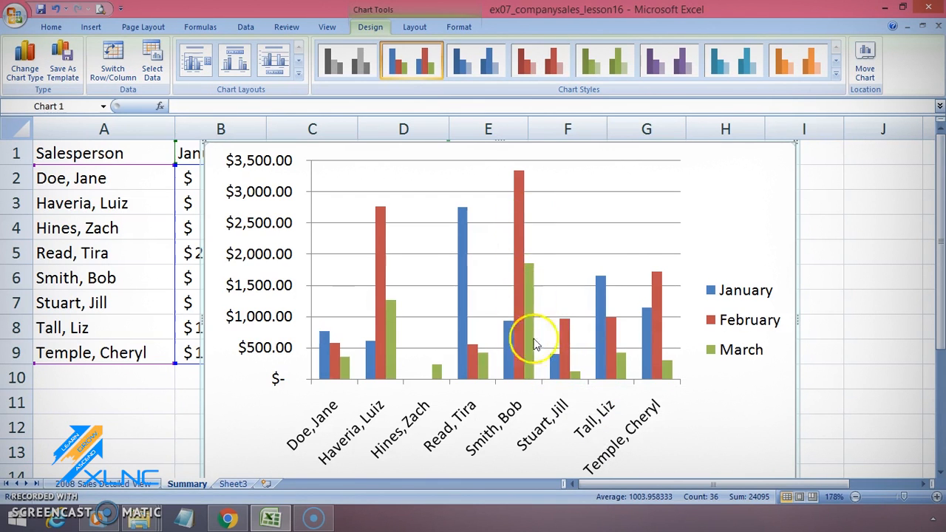
# - Change the chart type of the sales chart to 3-D Clustered Column
pyautogui.moveTo(605, 309)
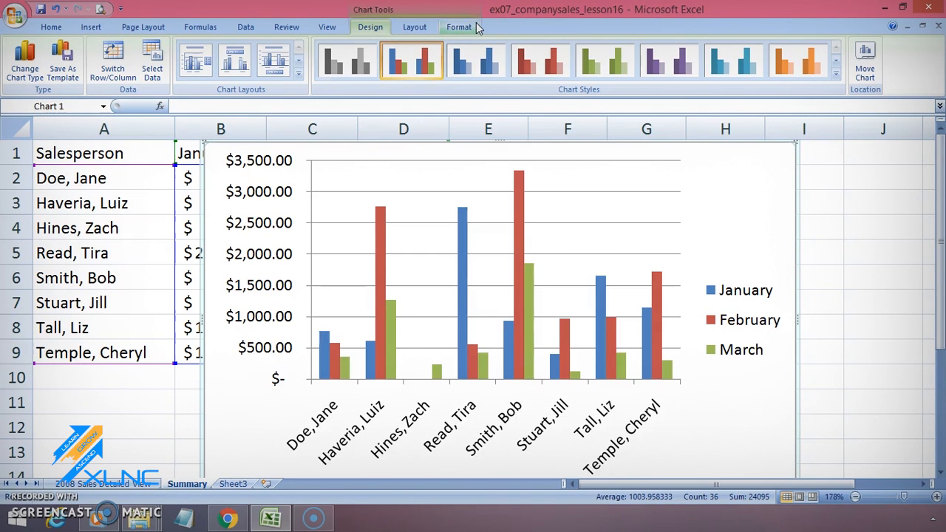
pyautogui.click(882, 202)
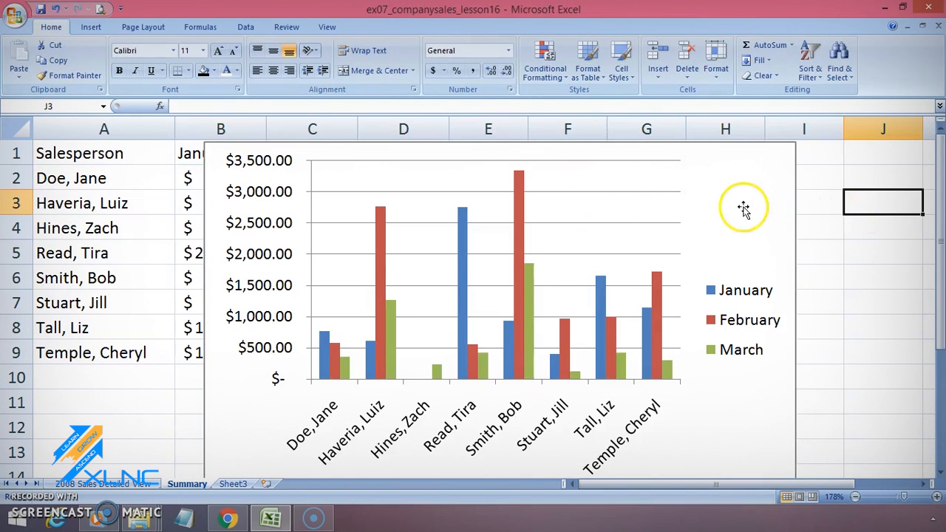
pyautogui.click(727, 205)
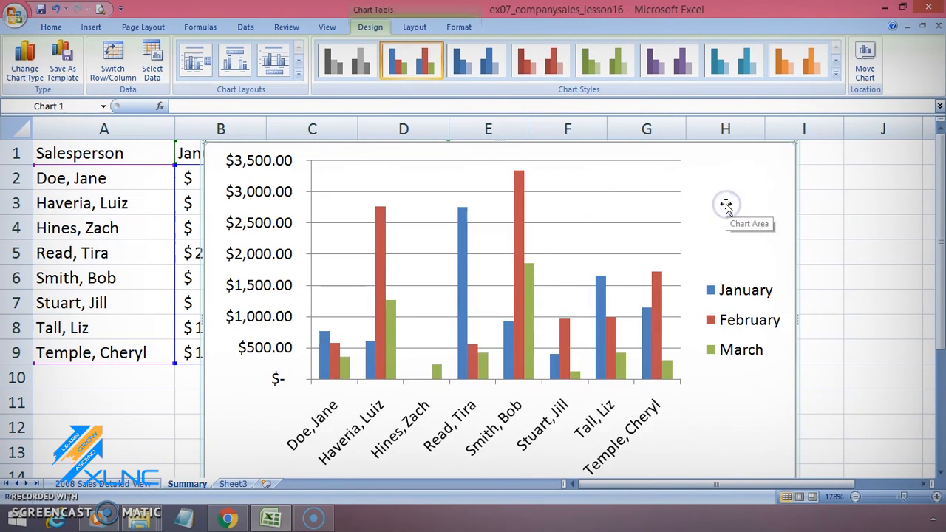
pyautogui.click(367, 30)
pyautogui.click(27, 70)
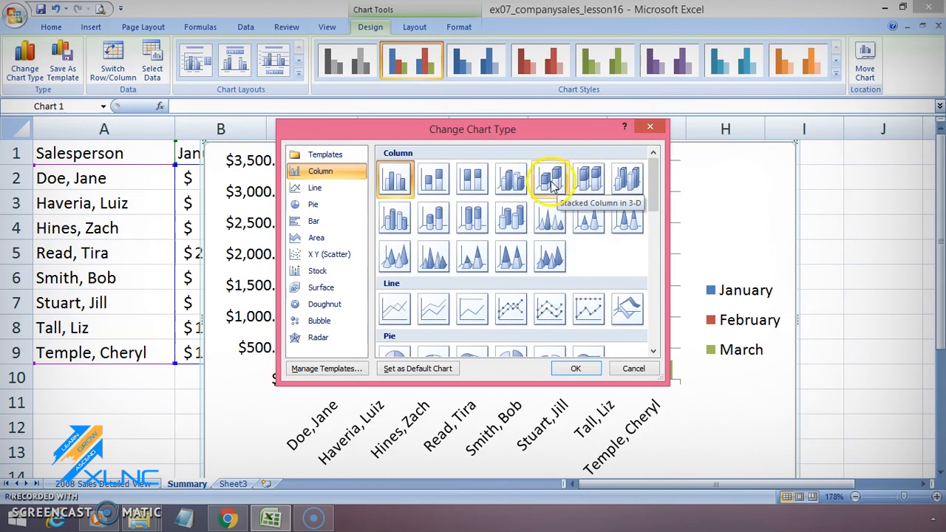
pyautogui.click(514, 185)
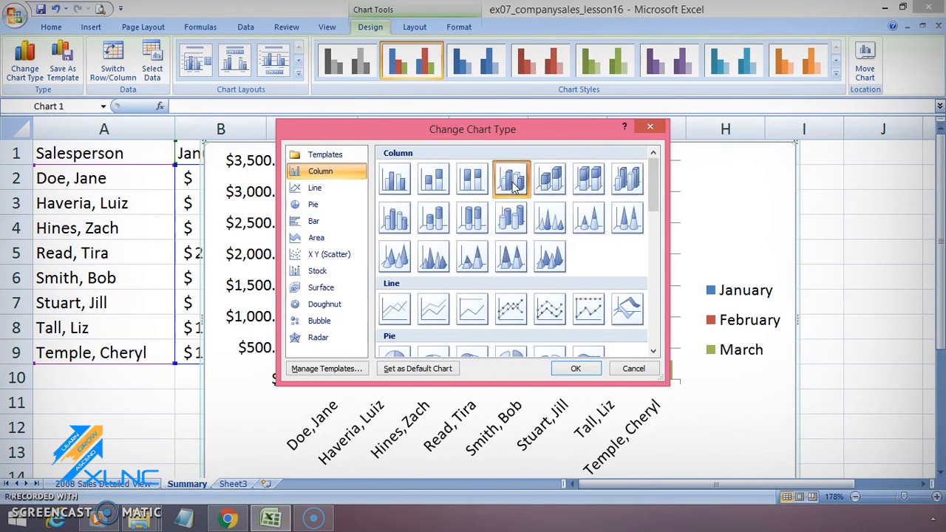
pyautogui.click(510, 192)
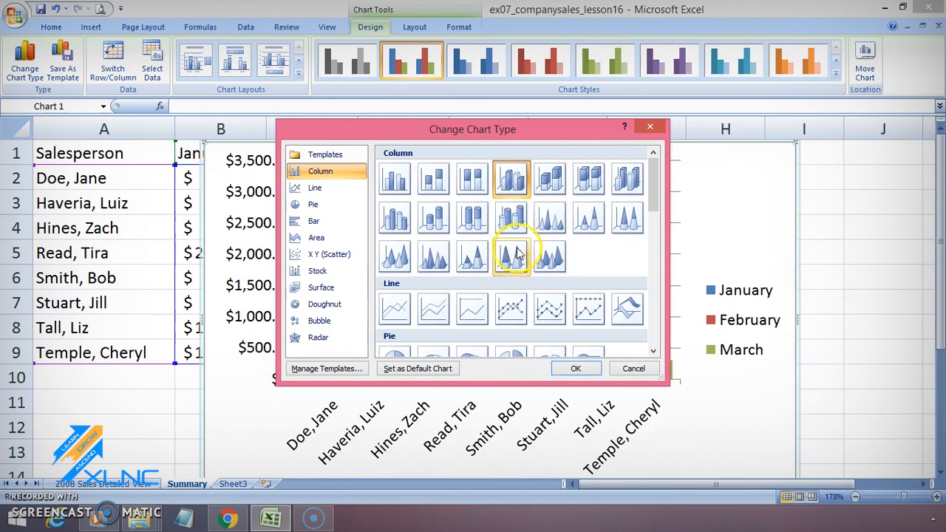
pyautogui.click(573, 369)
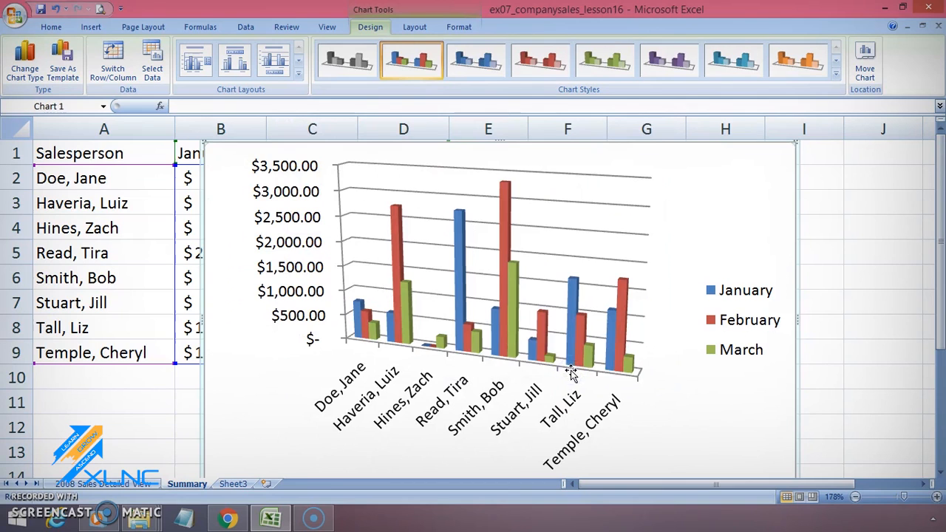
# - Try swapping the chart's rows and columns, and restore salespeople on the horizontal axis
pyautogui.moveTo(615, 314)
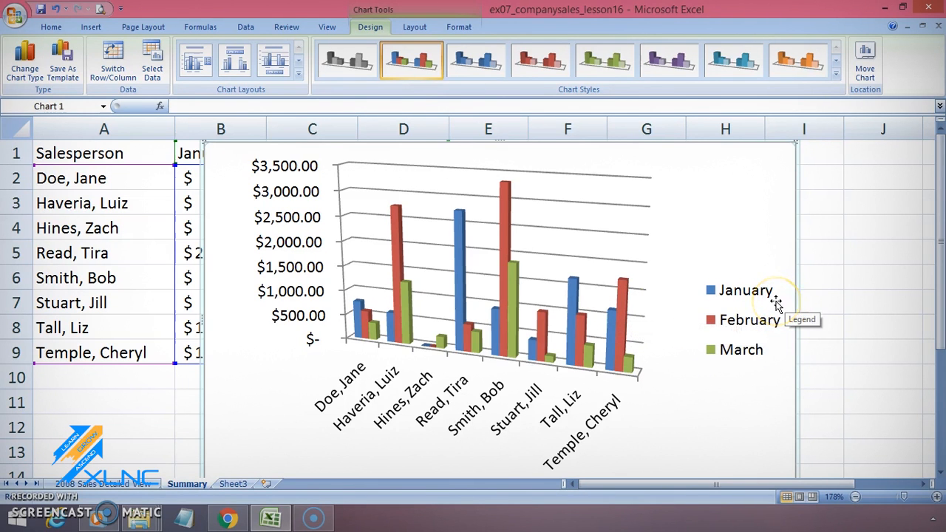
pyautogui.click(553, 186)
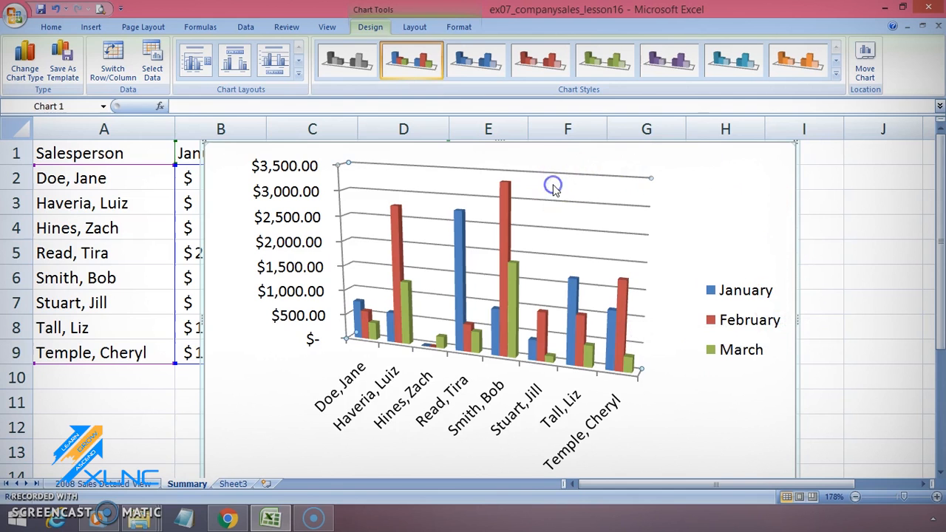
pyautogui.click(119, 68)
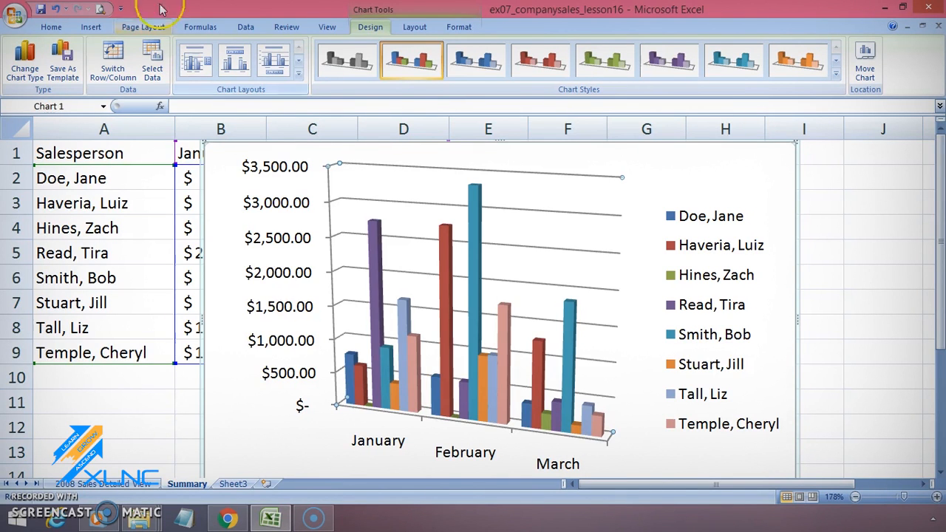
pyautogui.click(120, 74)
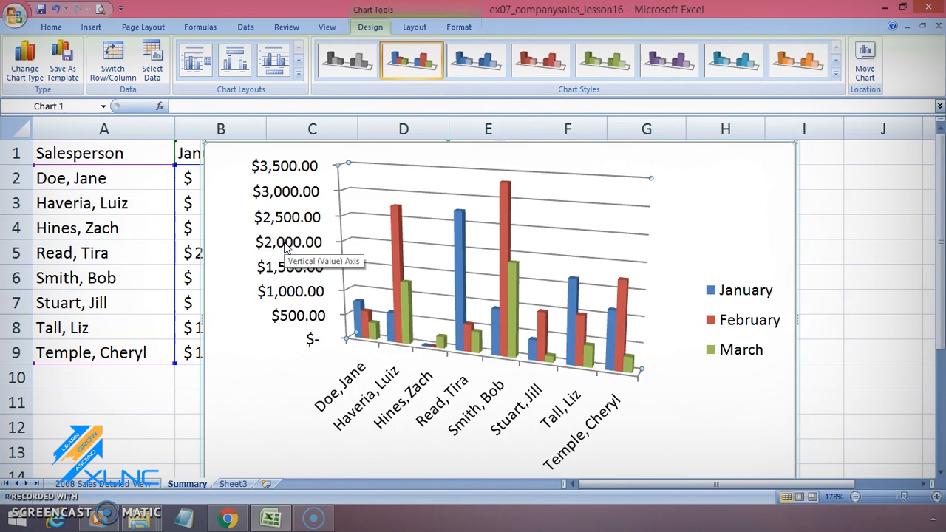
pyautogui.click(360, 232)
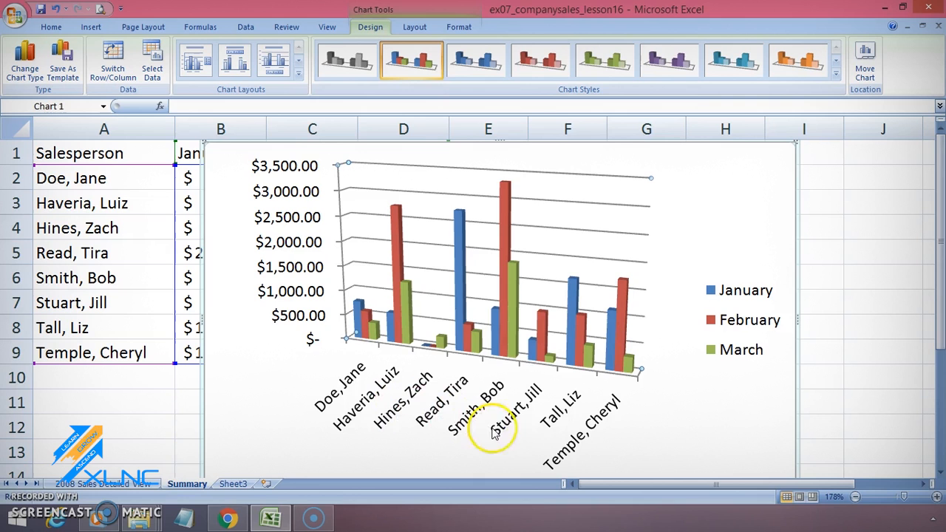
pyautogui.click(587, 430)
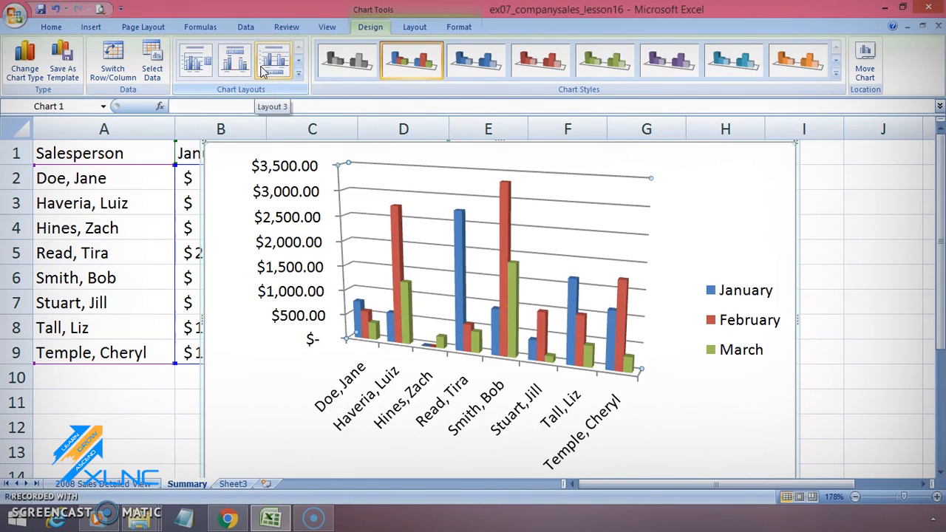
# - Try the predefined chart layouts Layout 1, Layout 2 and Layout 10 on the column chart
pyautogui.click(299, 76)
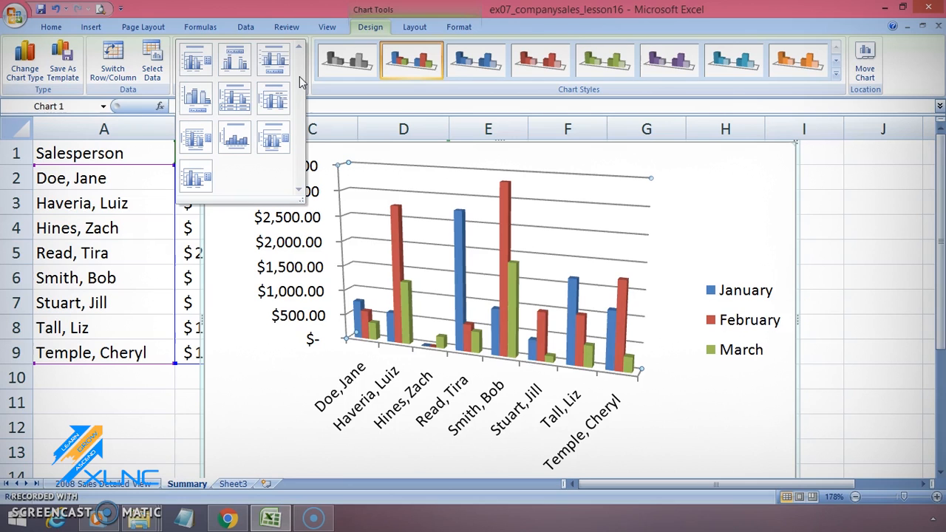
pyautogui.click(195, 62)
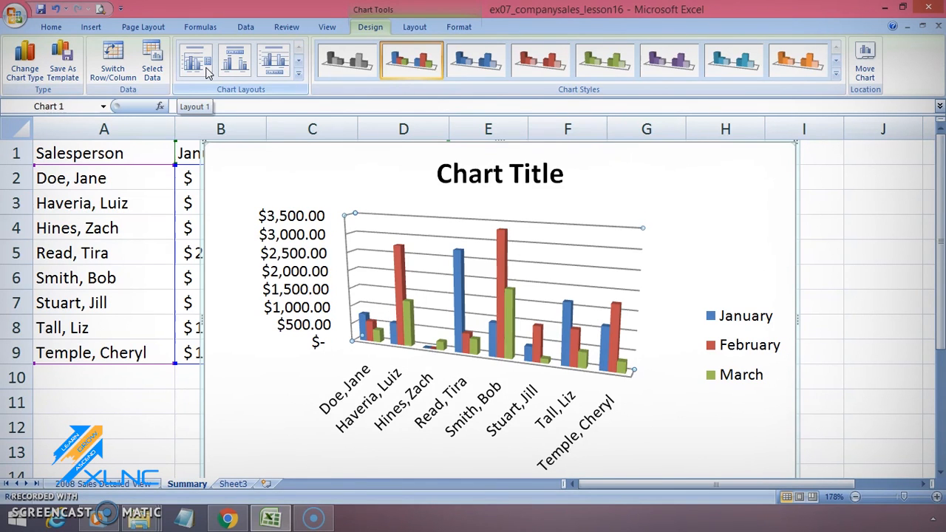
pyautogui.click(235, 65)
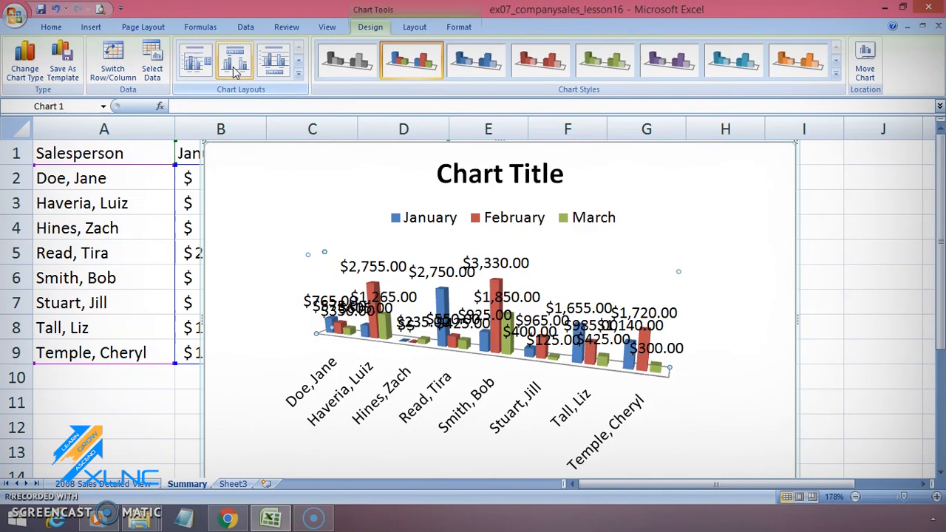
pyautogui.click(298, 74)
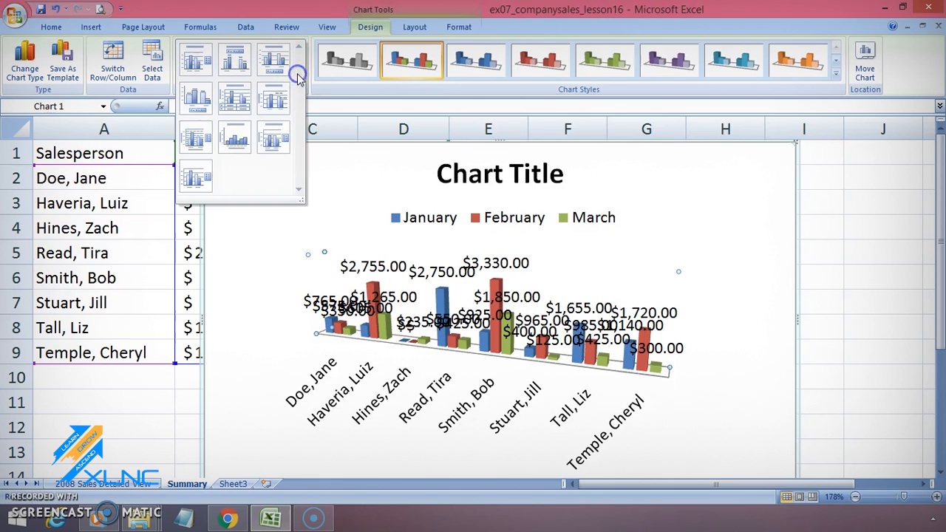
pyautogui.click(200, 177)
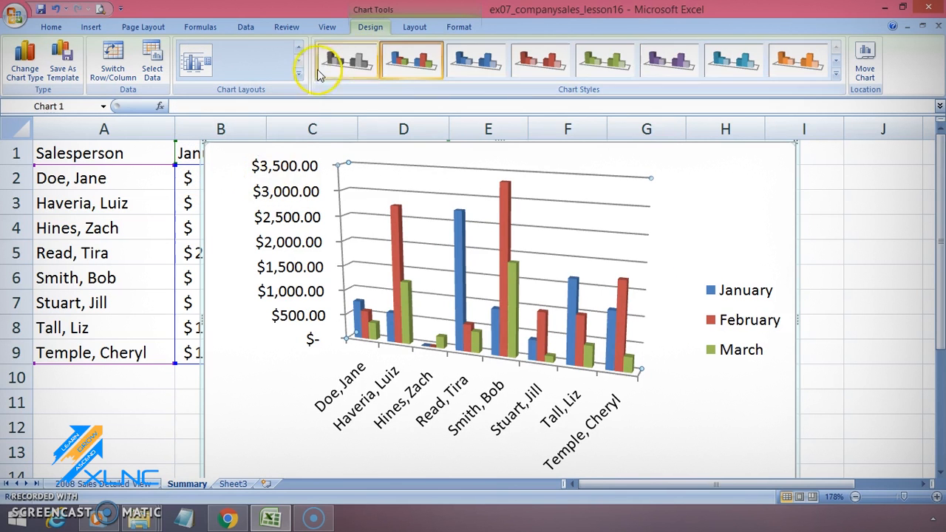
# - Apply Layout 9 to the chart to add a chart title and titles for both axes
pyautogui.click(299, 75)
pyautogui.click(272, 136)
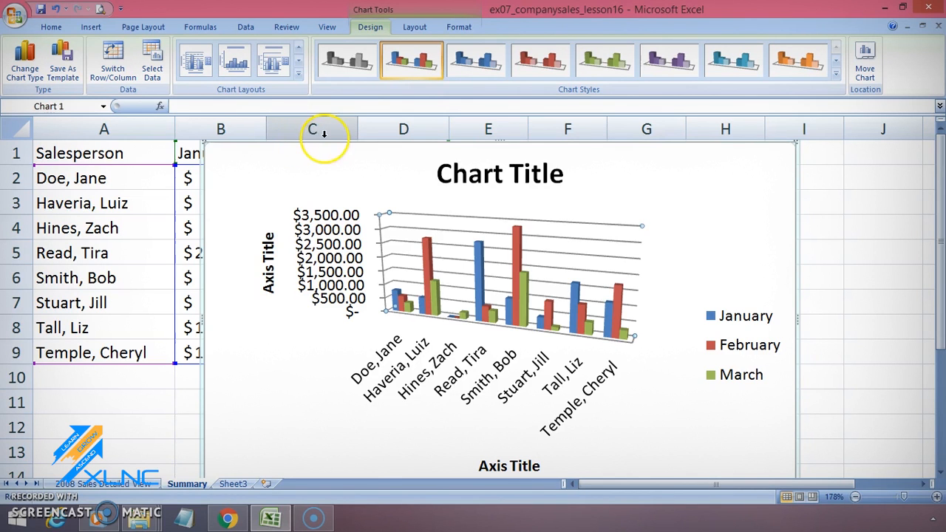
# - Replace the placeholder chart title with "Quarter 1- 2015 Sales"
pyautogui.click(481, 178)
pyautogui.click(481, 177)
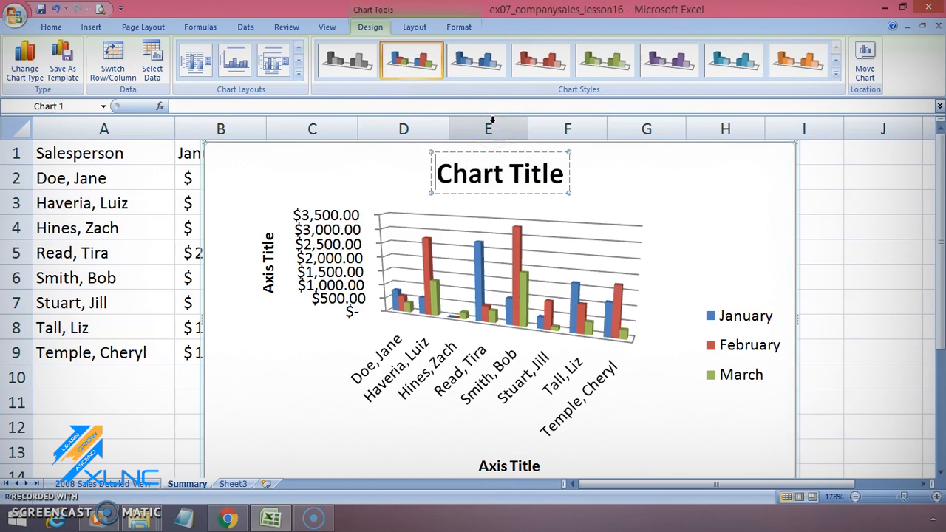
pyautogui.press('Delete')
pyautogui.press('Delete')
pyautogui.press('Delete')
pyautogui.press('Delete')
pyautogui.press('Delete')
pyautogui.press('Delete')
pyautogui.press('Delete')
pyautogui.press('Delete')
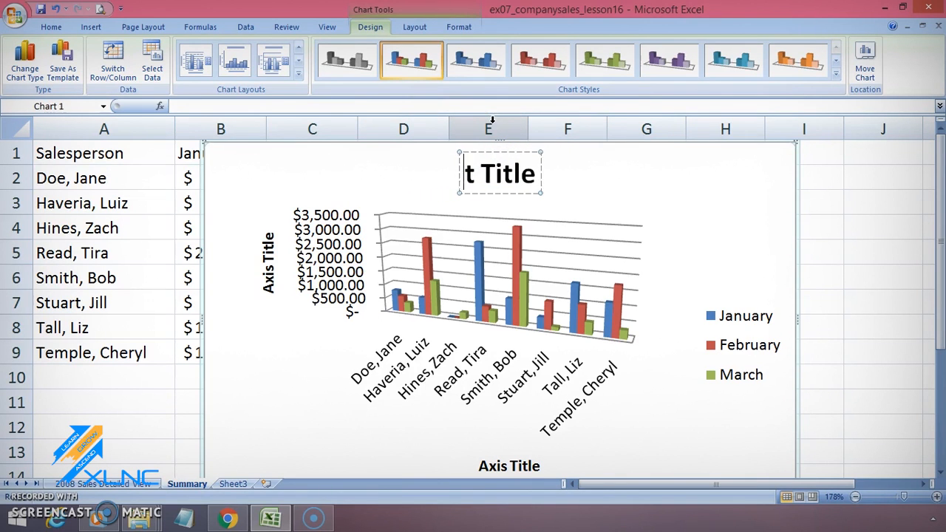
pyautogui.press('Delete')
pyautogui.press('Delete')
pyautogui.press('Delete')
pyautogui.write('Quarter 1')
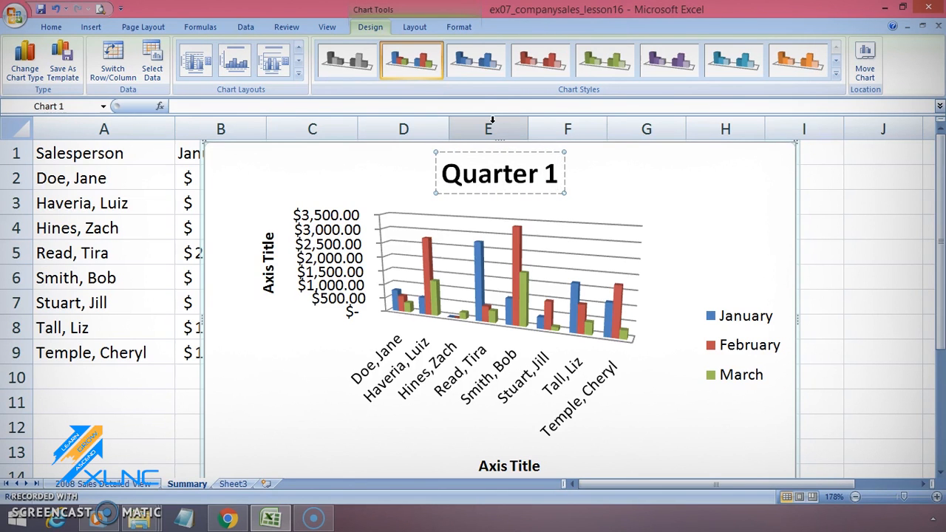
pyautogui.write(' 2015 s')
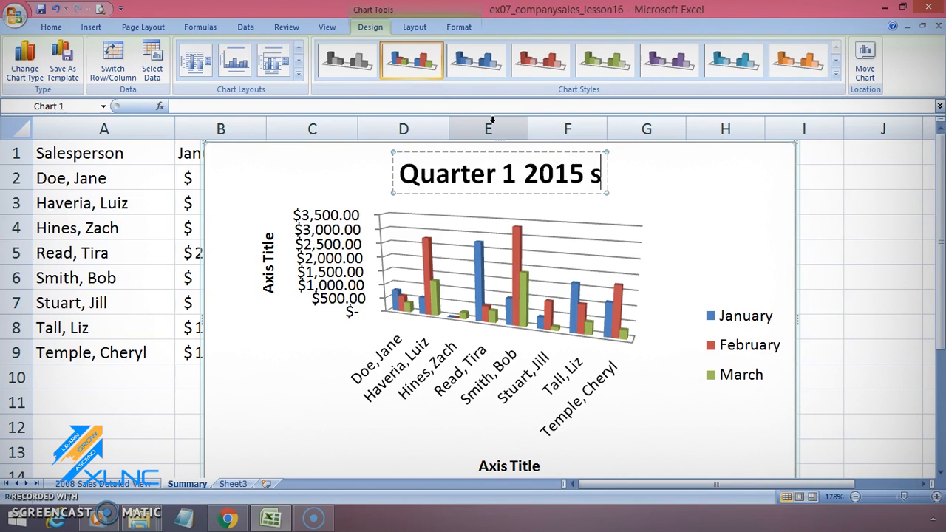
pyautogui.press('BackSpace')
pyautogui.press('BackSpace')
pyautogui.write('Sales')
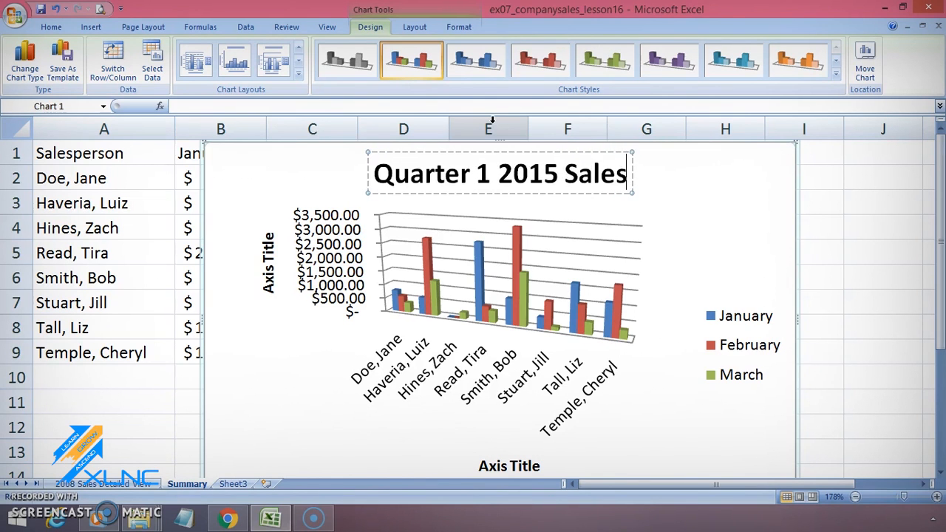
pyautogui.click(491, 177)
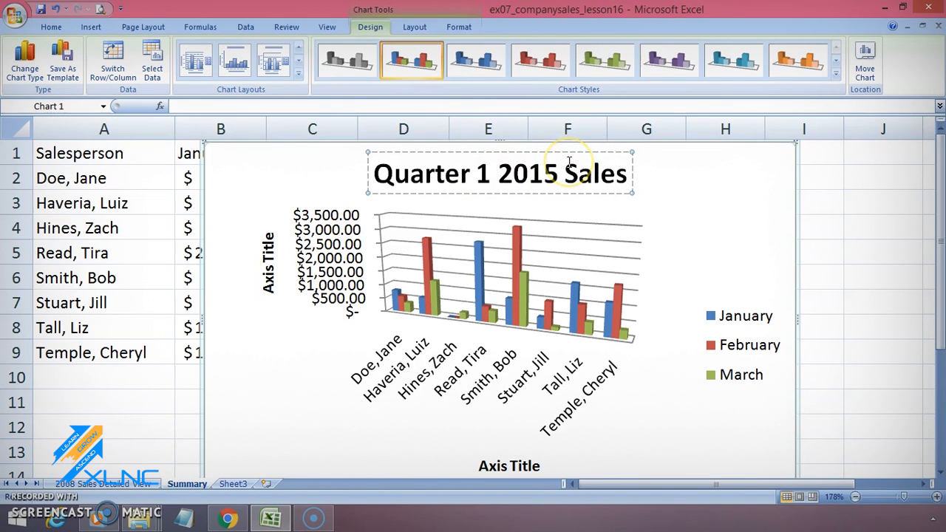
pyautogui.write('-')
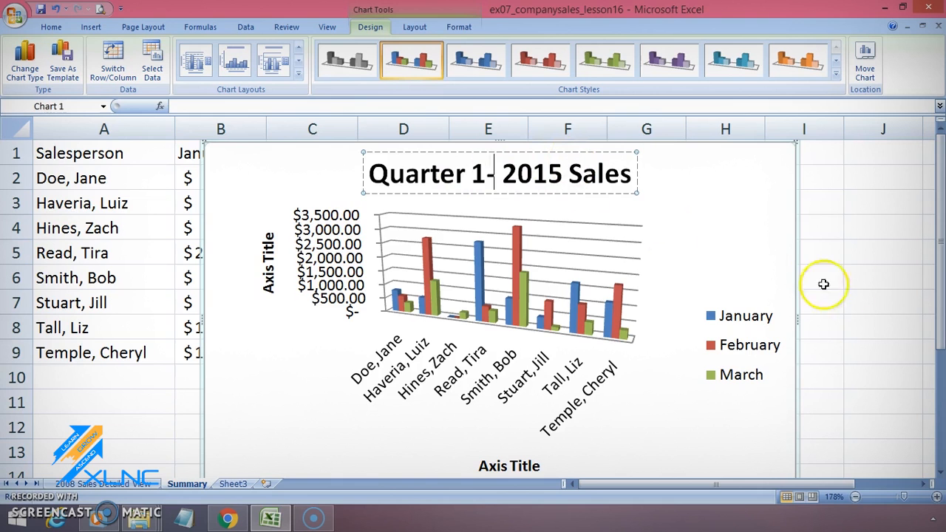
# - Replace the vertical axis title's placeholder text with "Sales Amount"
pyautogui.click(733, 203)
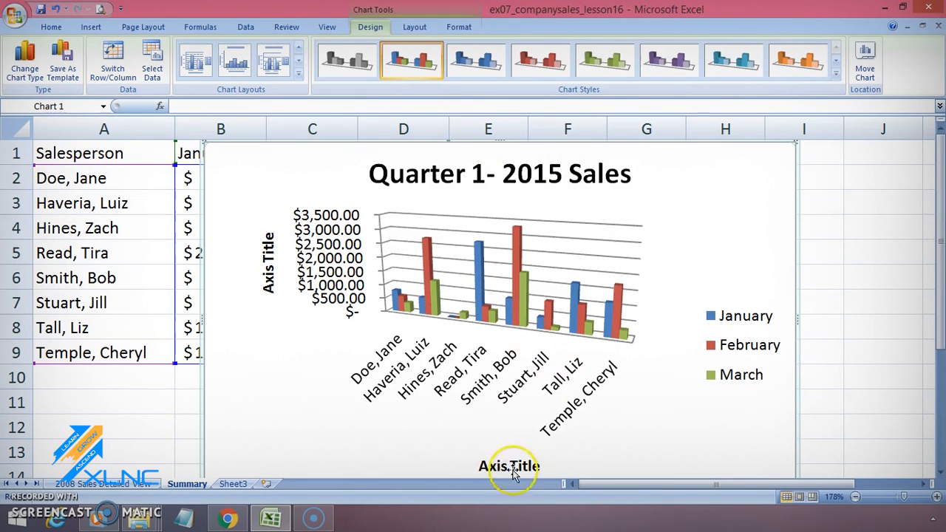
pyautogui.click(268, 257)
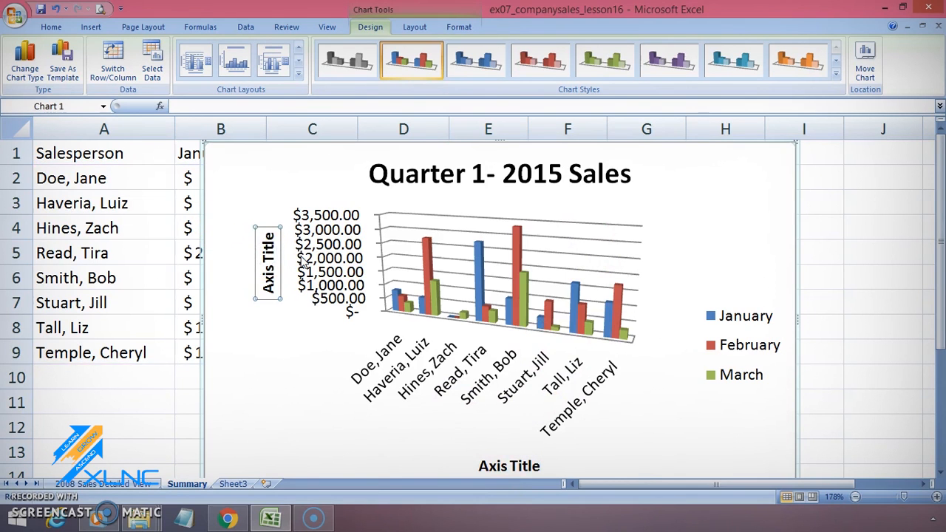
pyautogui.doubleClick(265, 289)
pyautogui.write('SA')
pyautogui.press('BackSpace')
pyautogui.press('BackSpace')
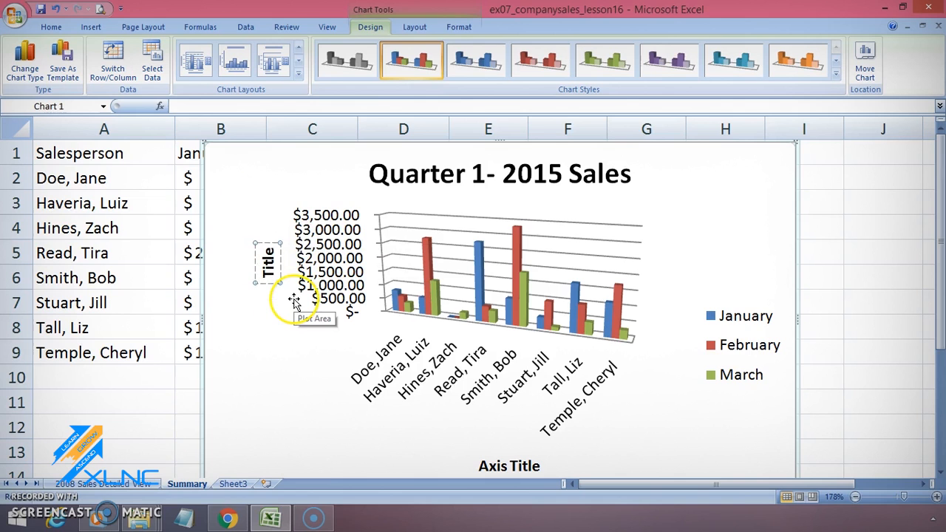
pyautogui.press('Delete')
pyautogui.press('Delete')
pyautogui.press('Delete')
pyautogui.press('Delete')
pyautogui.press('Delete')
pyautogui.write('Sales Amount')
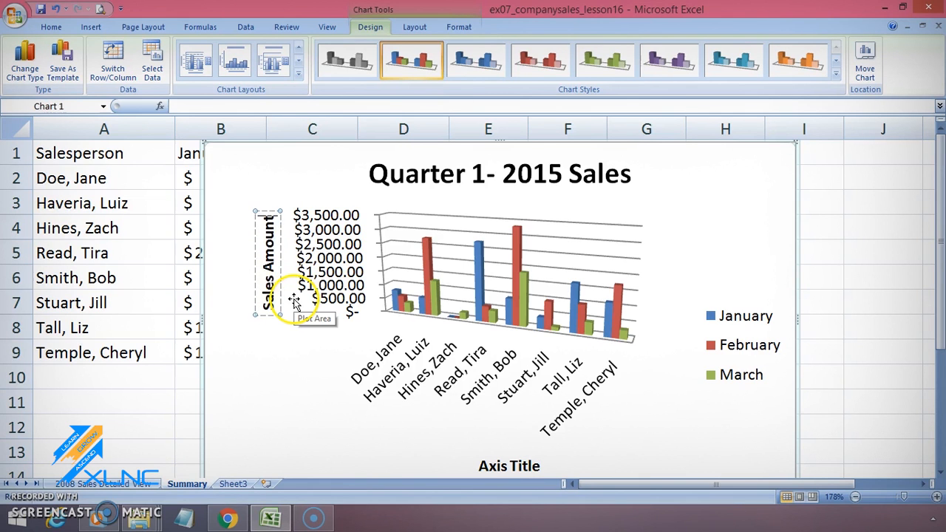
# - Replace the horizontal axis title's placeholder text with "Sales Person"
pyautogui.click(489, 465)
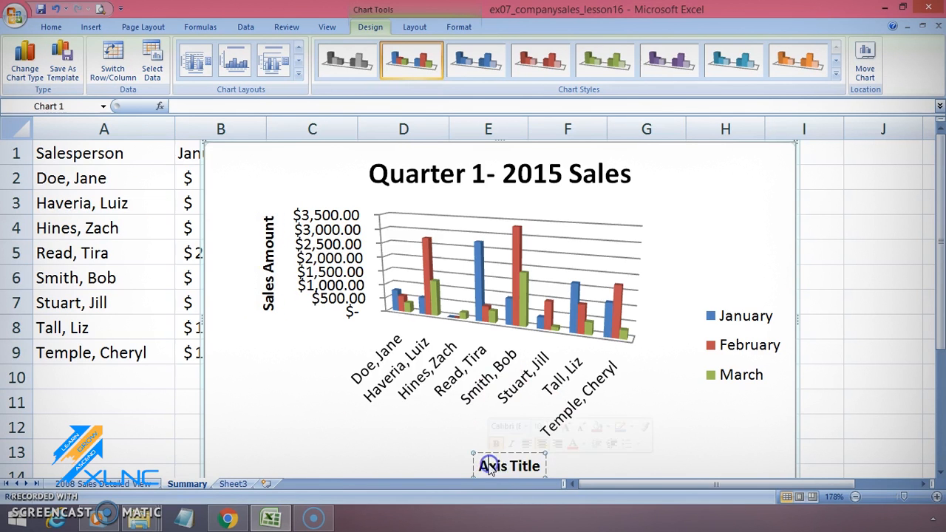
pyautogui.press('BackSpace')
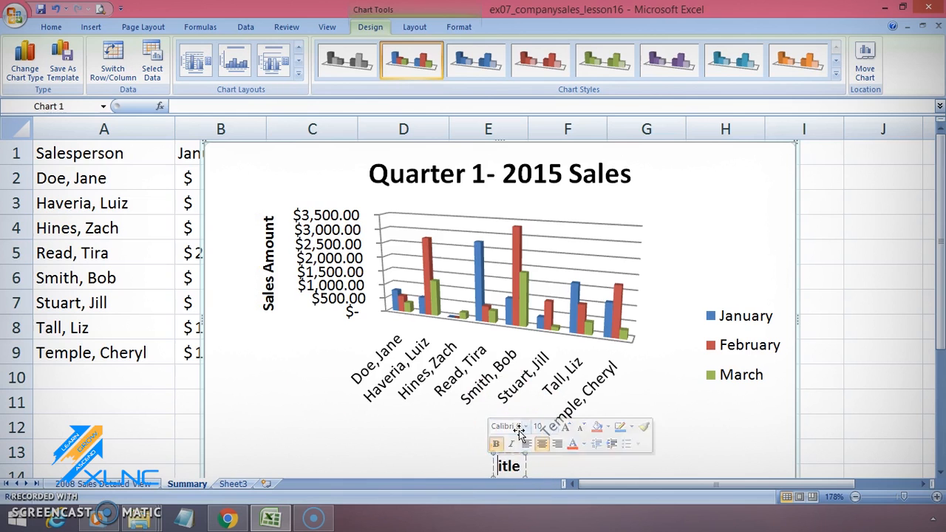
pyautogui.write('Sal')
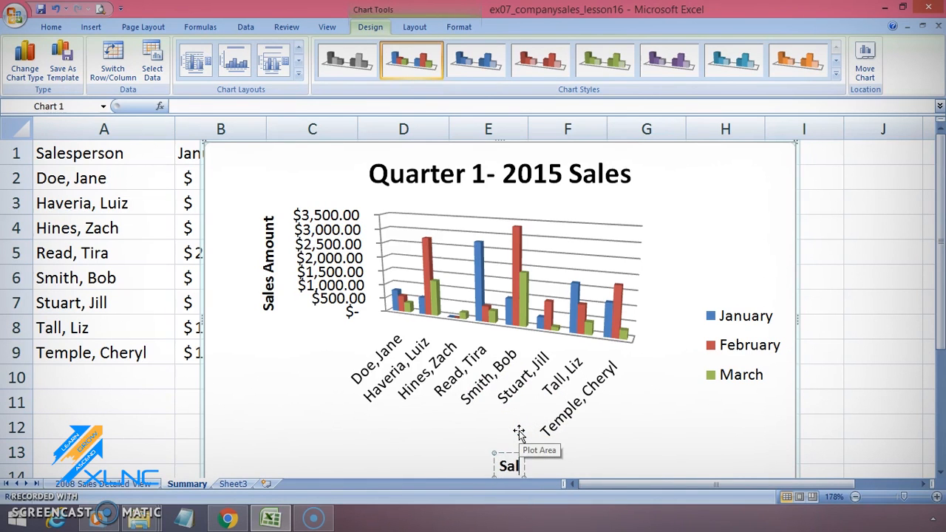
pyautogui.write('es Person')
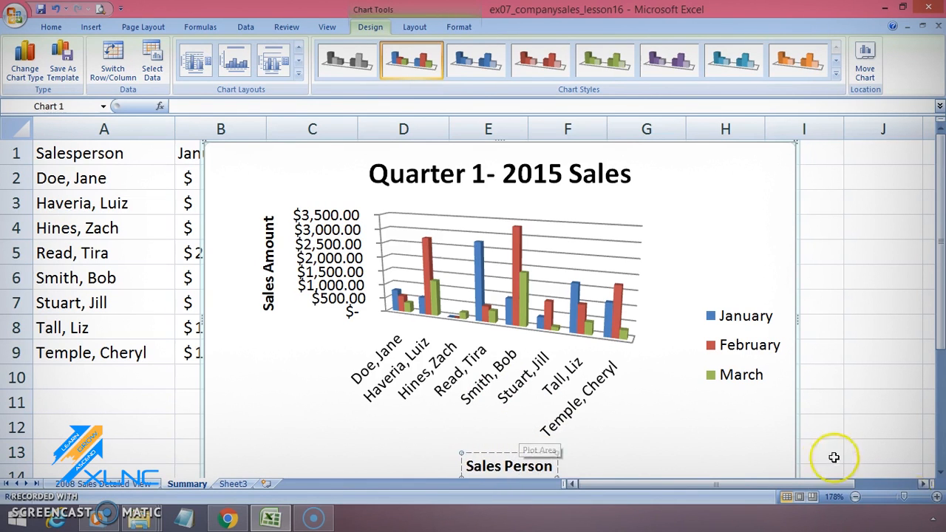
pyautogui.click(674, 450)
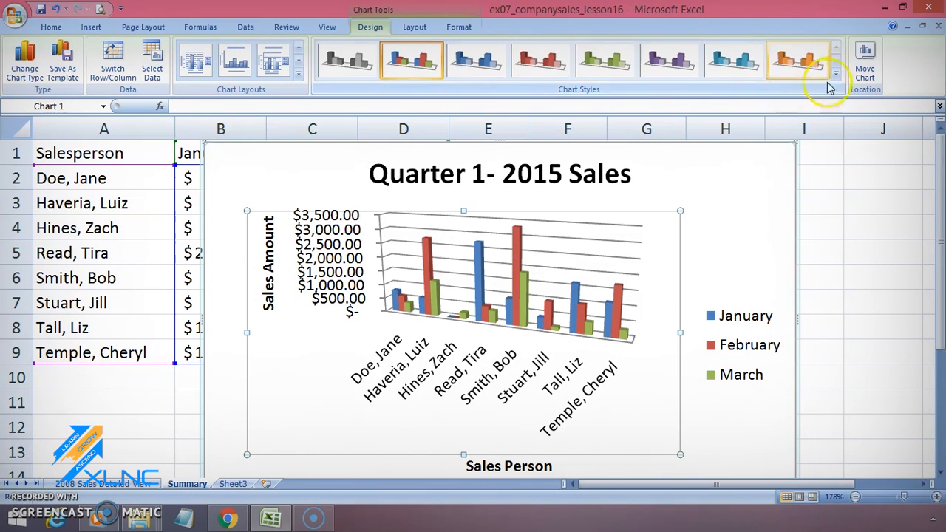
# - Try the purple and orange chart styles, and apply the glossy multicolour style with bevelled blue, red and green columns
pyautogui.click(668, 63)
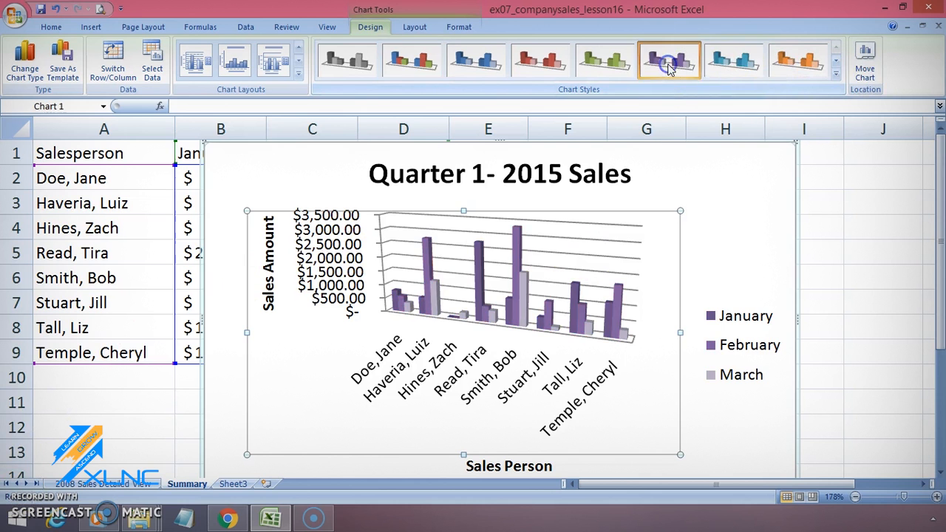
pyautogui.click(800, 63)
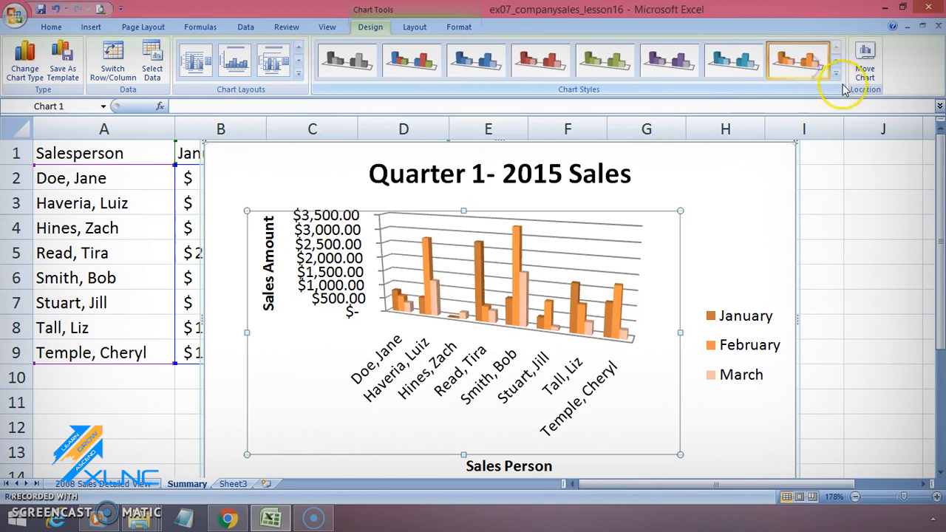
pyautogui.click(836, 73)
pyautogui.click(414, 177)
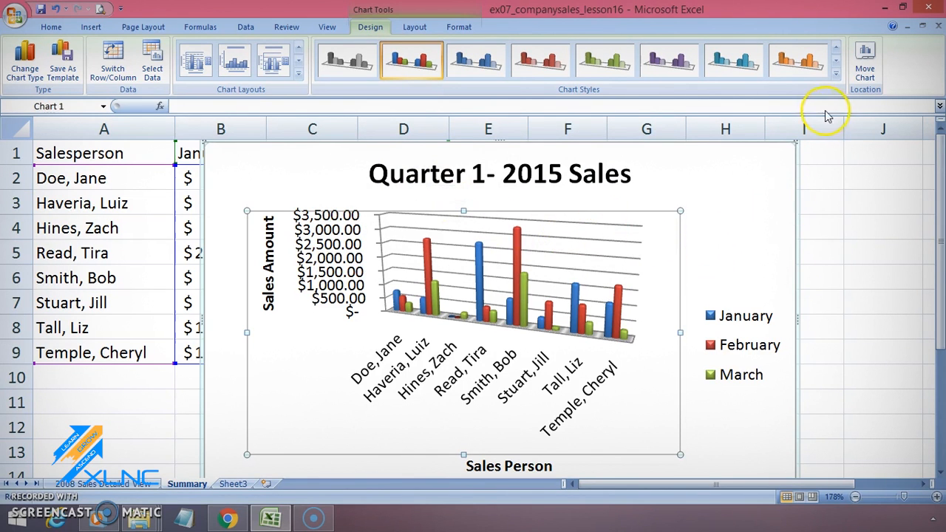
# - Move the chart from the Summary sheet to a new chart sheet named "Chart"
pyautogui.click(874, 79)
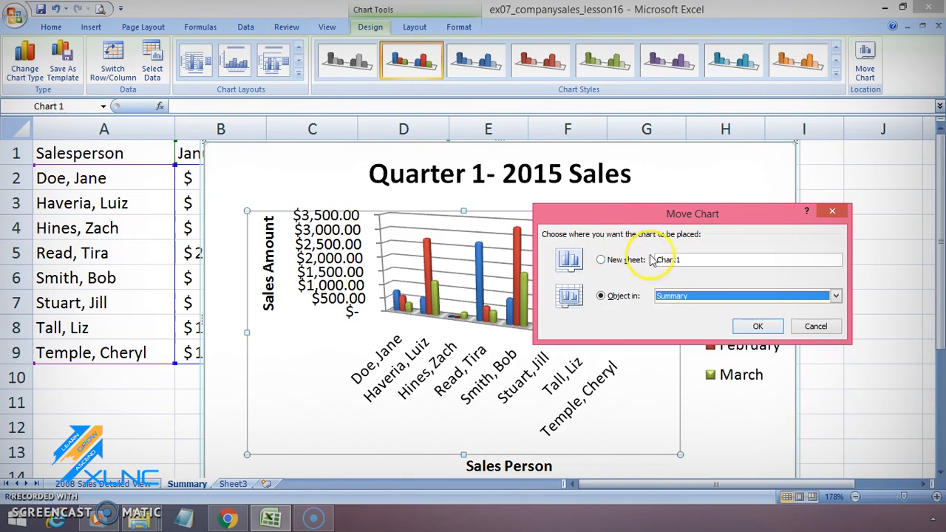
pyautogui.click(705, 297)
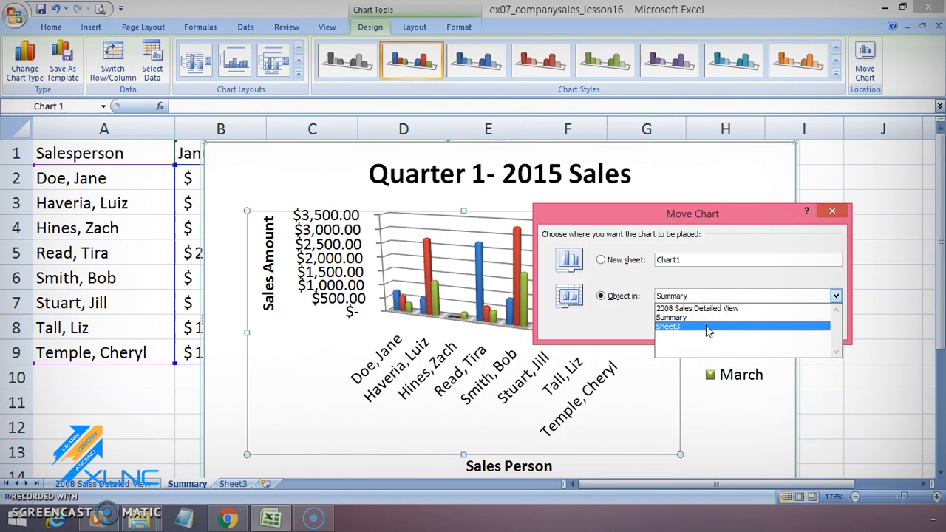
pyautogui.click(707, 296)
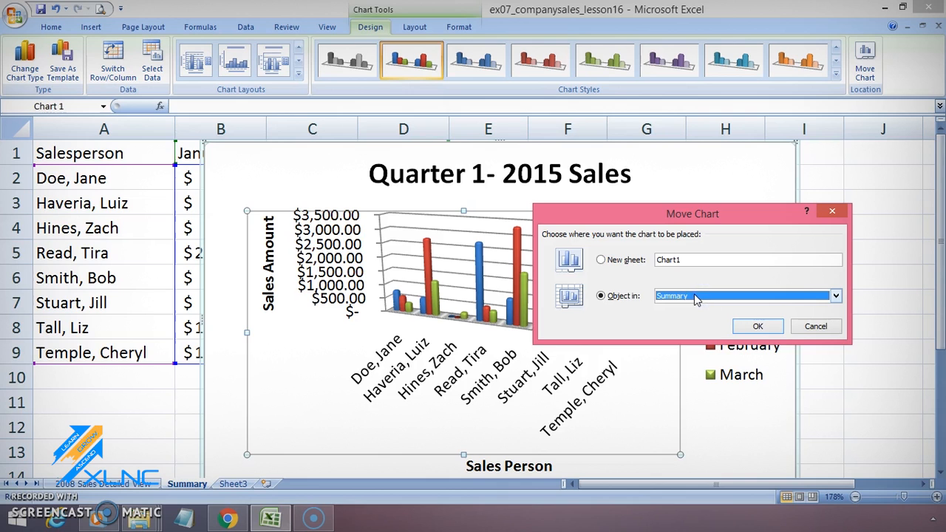
pyautogui.click(599, 259)
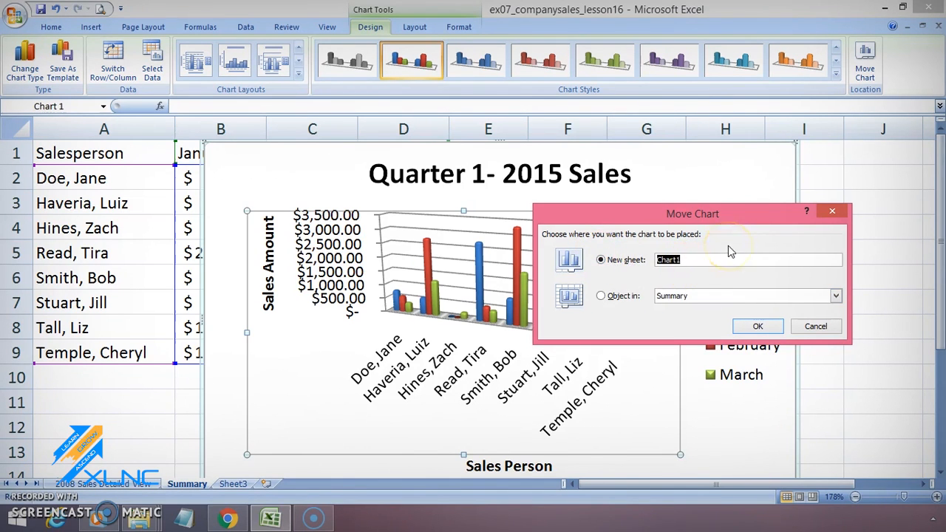
pyautogui.write('Chart')
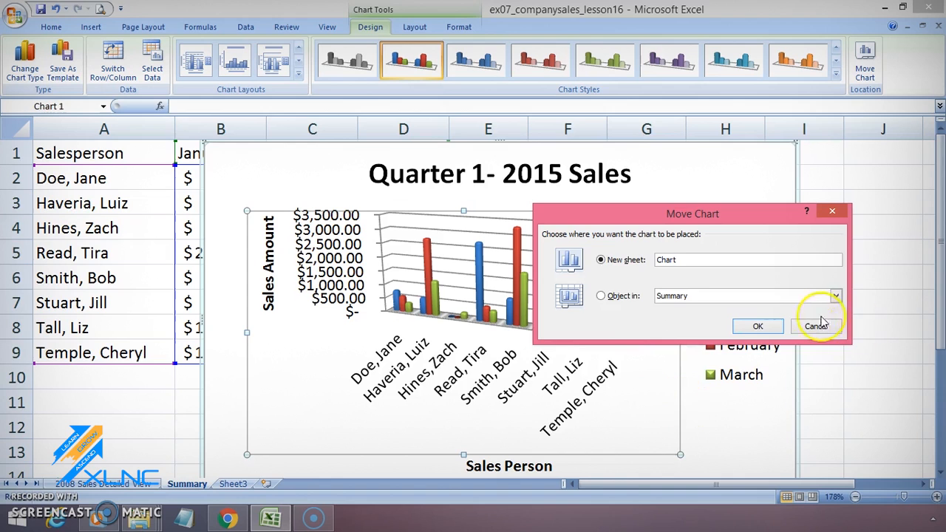
pyautogui.click(758, 326)
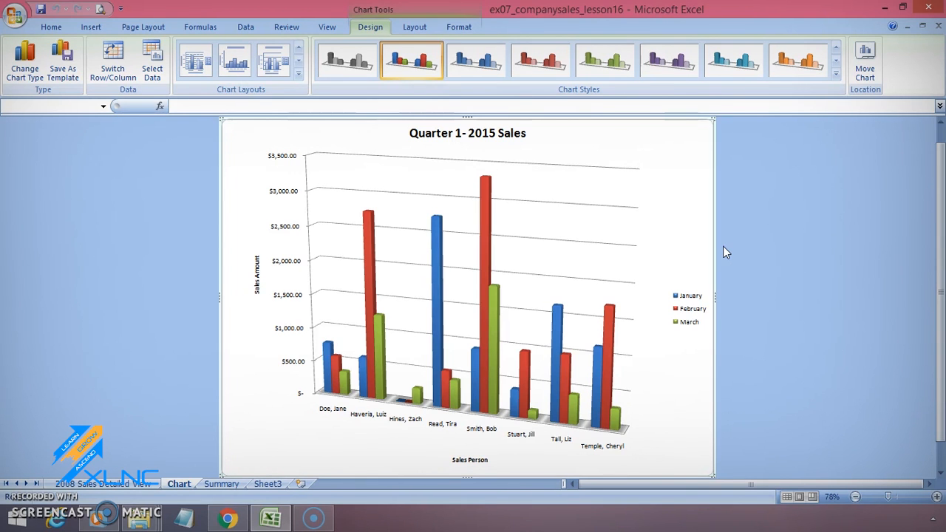
pyautogui.click(418, 28)
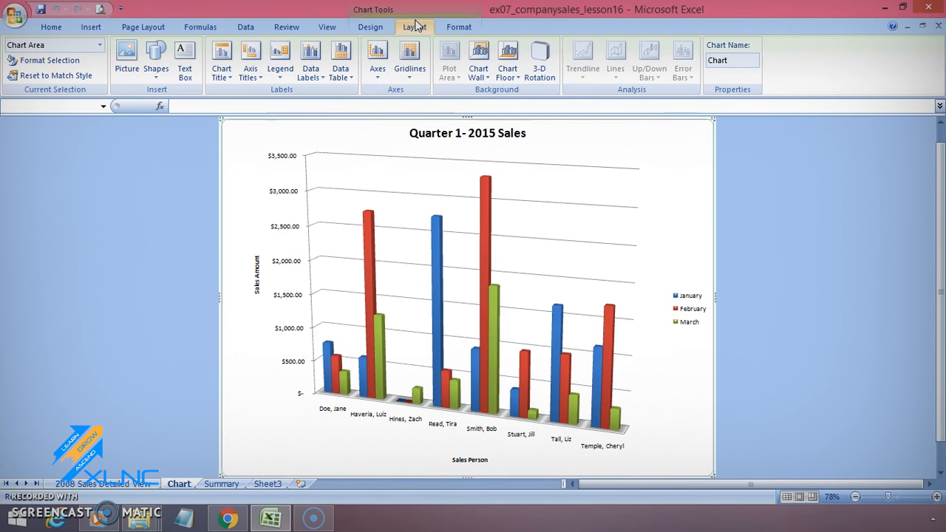
pyautogui.click(464, 32)
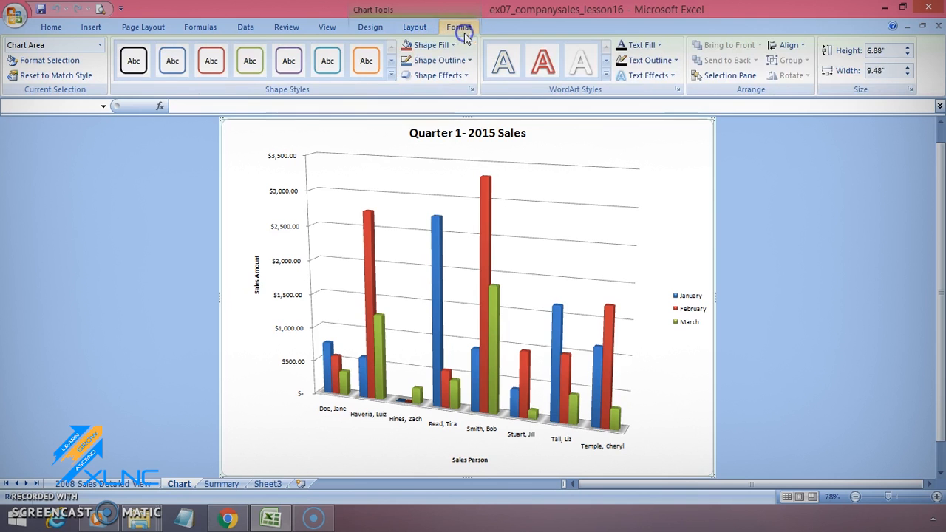